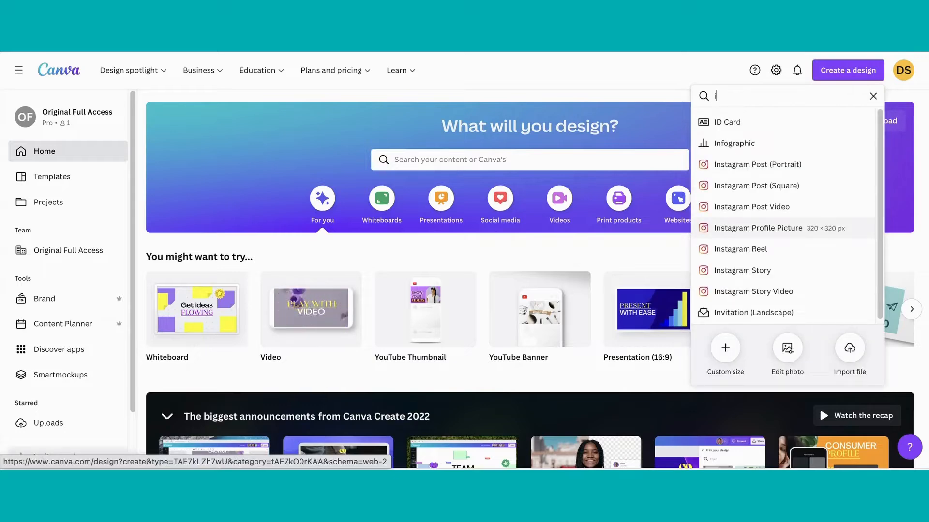
# - Create a new design using the Instagram Story Video format
pyautogui.click(760, 292)
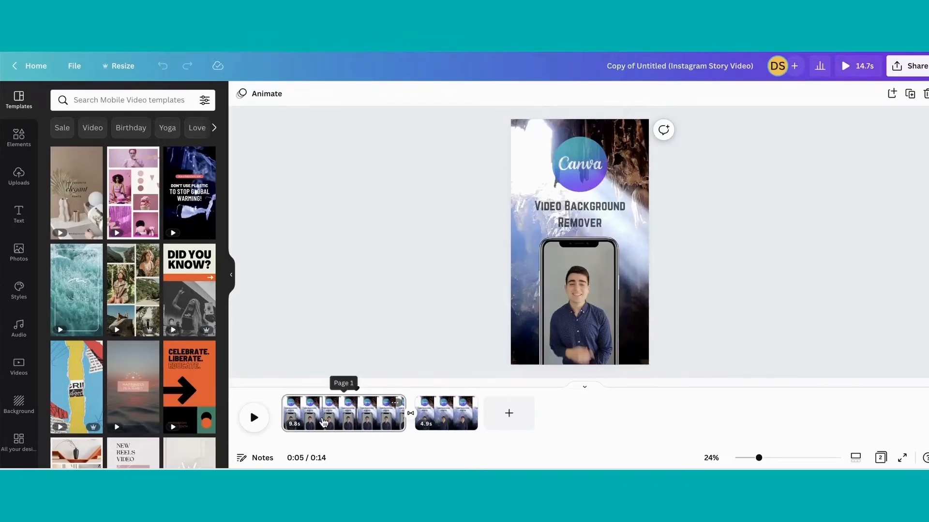
# - Apply Background Remover to the video of the man on the second page
pyautogui.click(323, 412)
pyautogui.moveTo(320, 391); pyautogui.dragTo(351, 391)
pyautogui.click(437, 410)
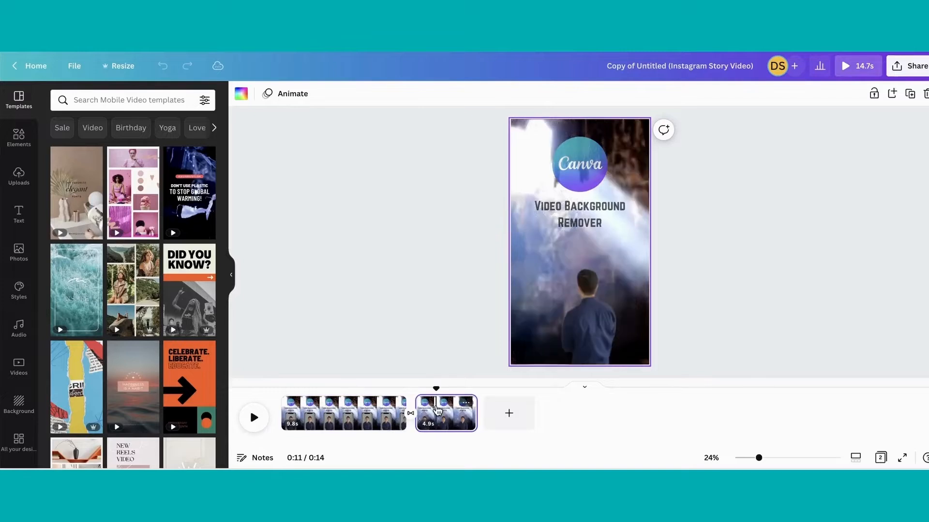
pyautogui.click(611, 316)
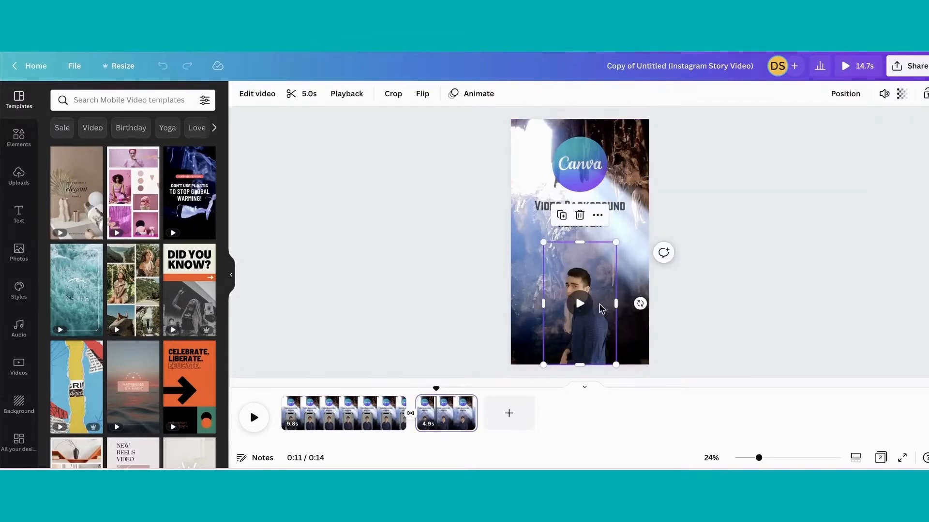
pyautogui.click(261, 103)
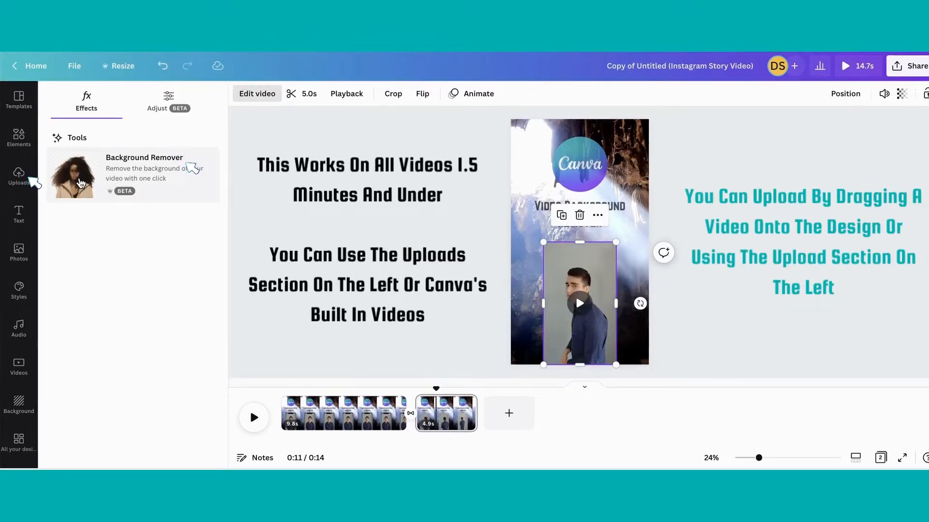
pyautogui.click(82, 180)
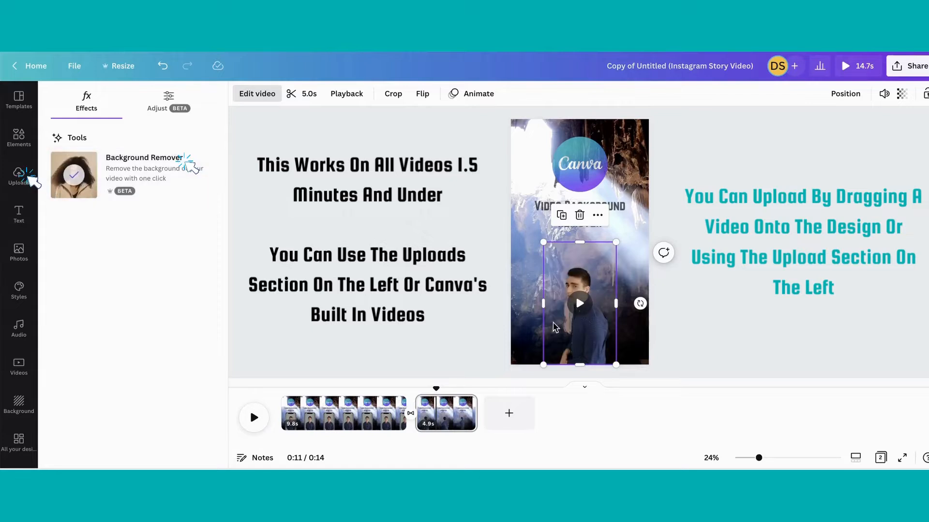
pyautogui.press('Escape')
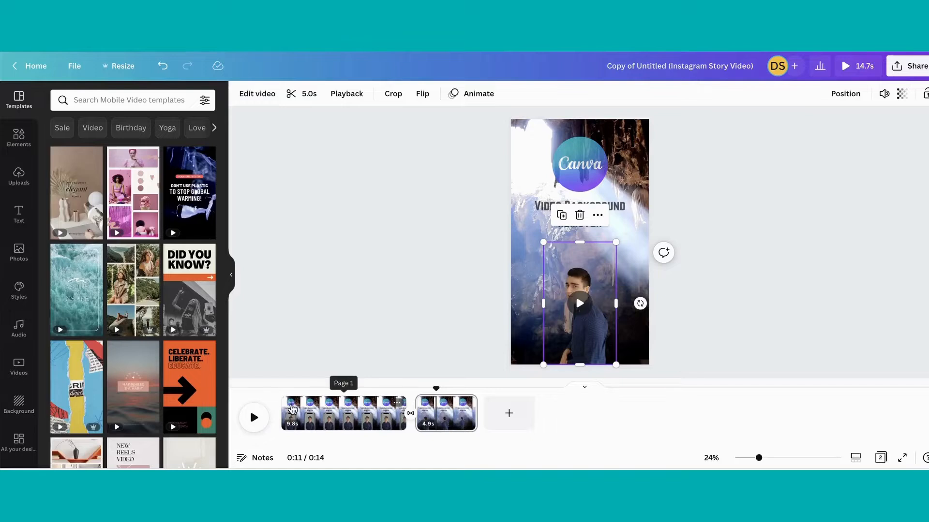
# - Preview the two-page video from the start of the first page
pyautogui.click(286, 409)
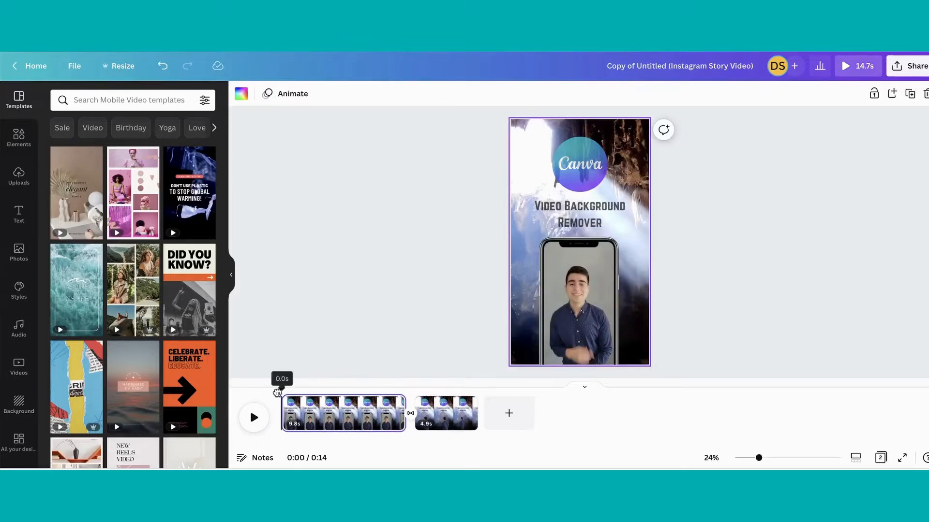
pyautogui.click(255, 419)
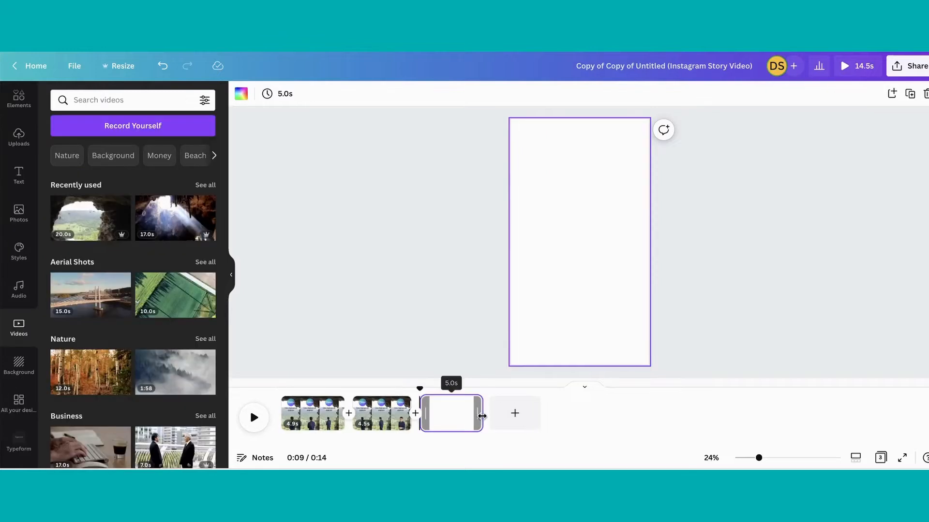
# - Lengthen the blank third page's duration in the timeline
pyautogui.moveTo(482, 416); pyautogui.dragTo(528, 415)
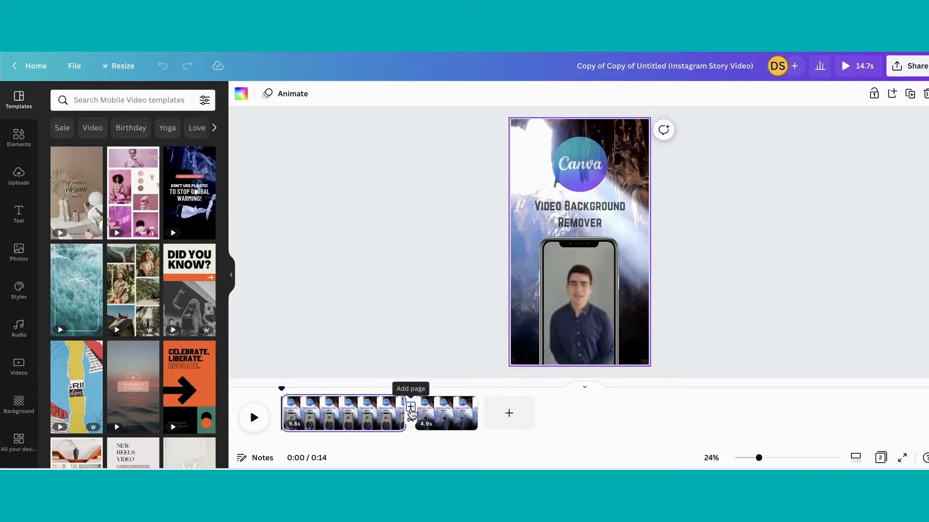
# - Insert a blank page between the two existing pages and undo the insertion
pyautogui.click(410, 407)
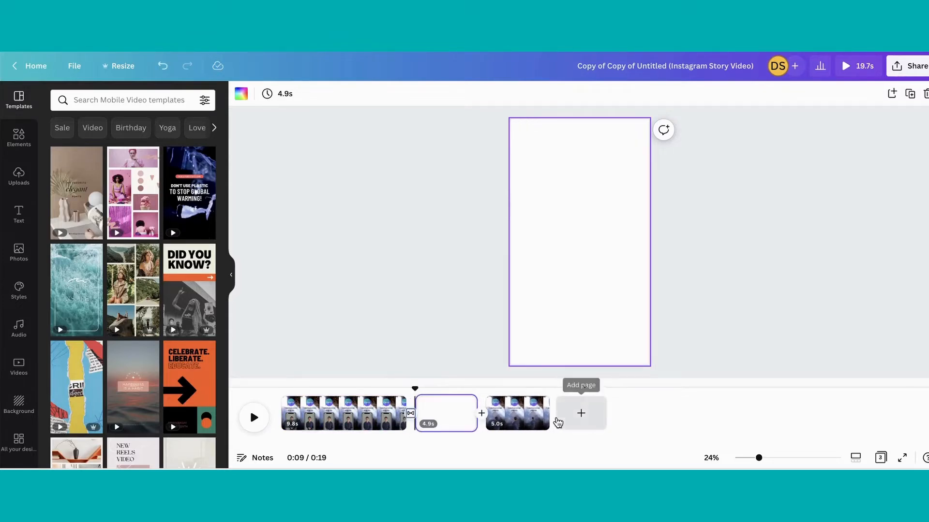
pyautogui.hotkey('ctrl', 'z')
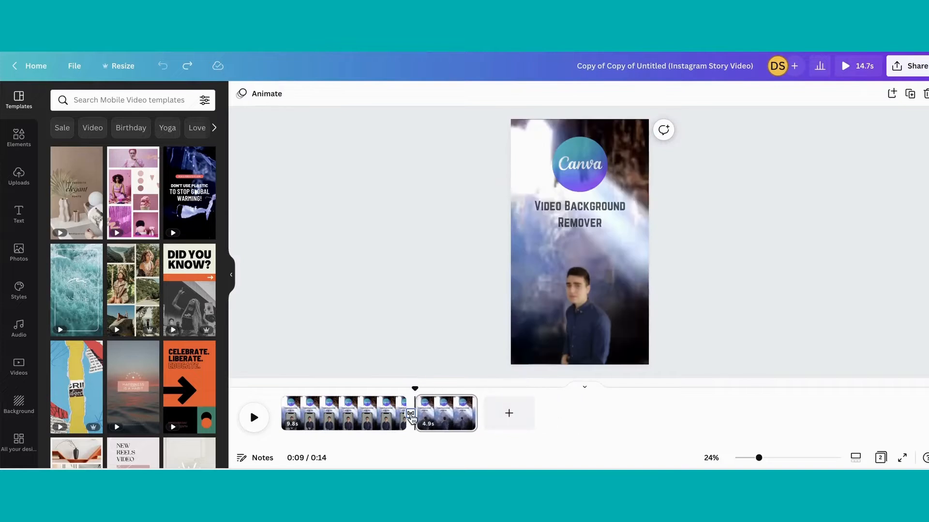
# - Set a Circle Wipe transition between the two pages with a 1.2-second duration and In direction, and preview it
pyautogui.click(411, 415)
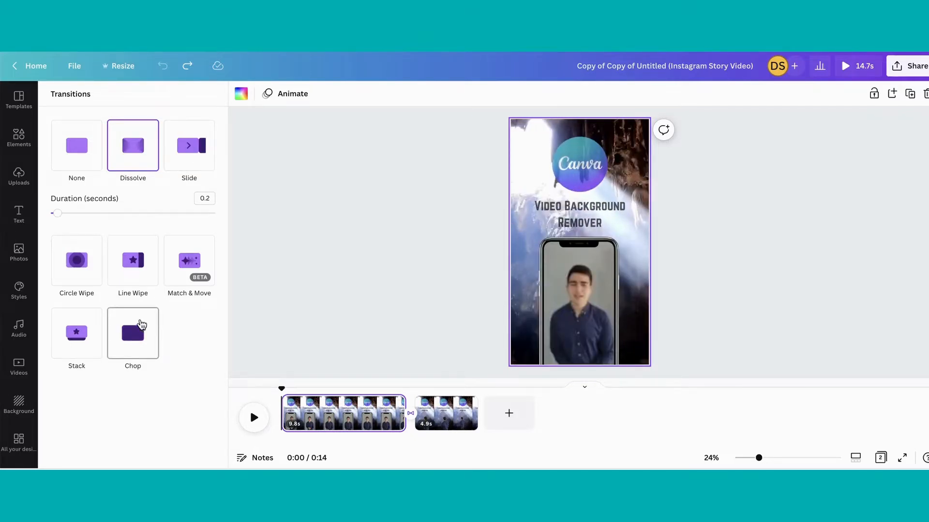
pyautogui.click(86, 281)
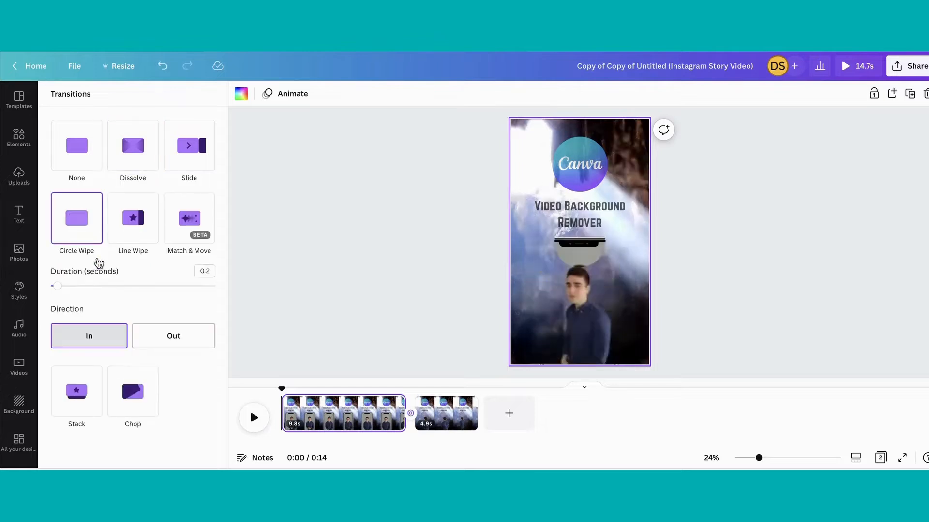
pyautogui.moveTo(57, 285); pyautogui.dragTo(52, 286)
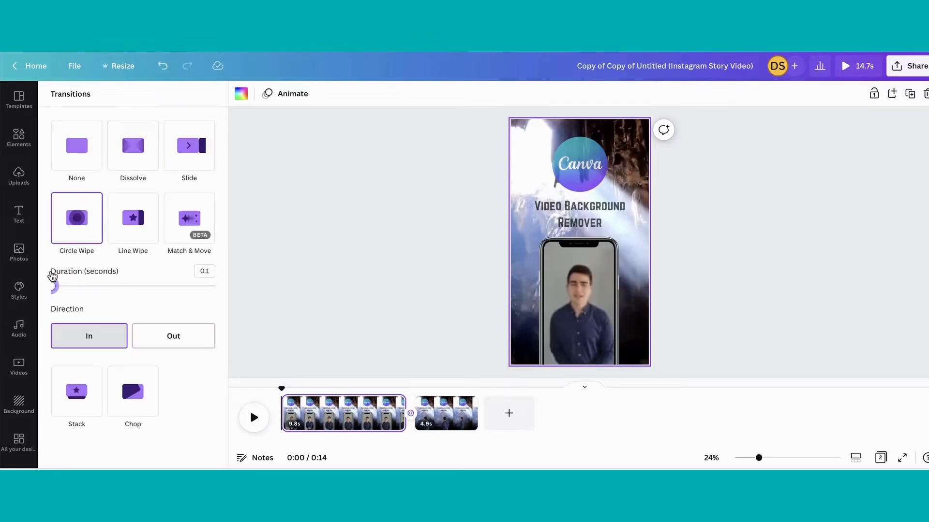
pyautogui.moveTo(53, 285); pyautogui.dragTo(128, 296)
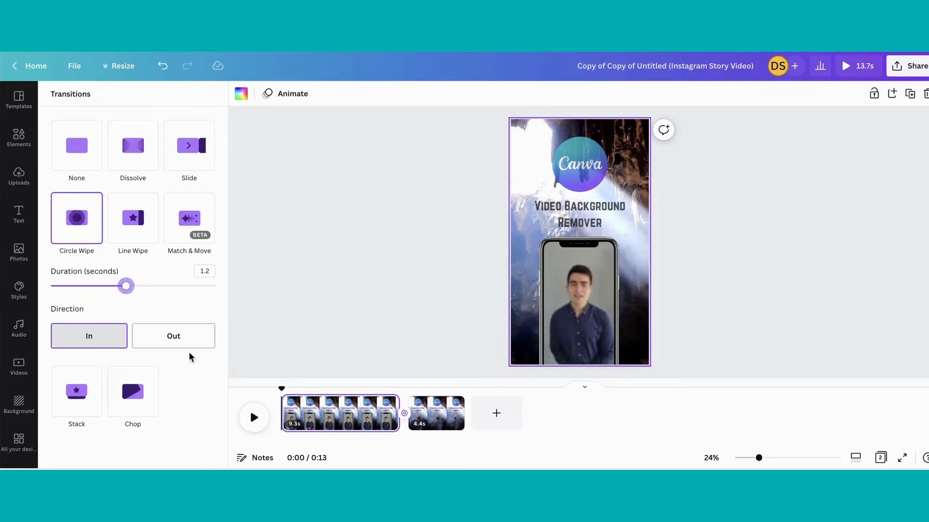
pyautogui.click(174, 347)
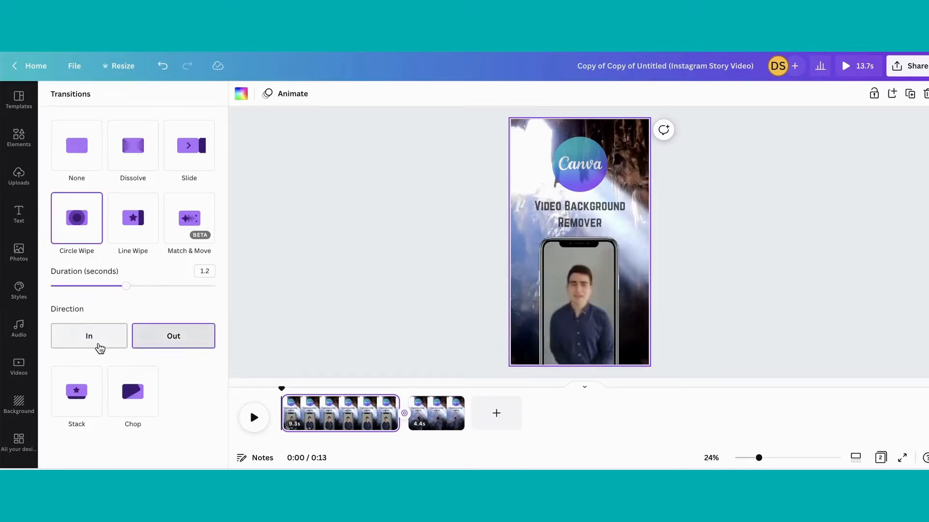
pyautogui.click(97, 347)
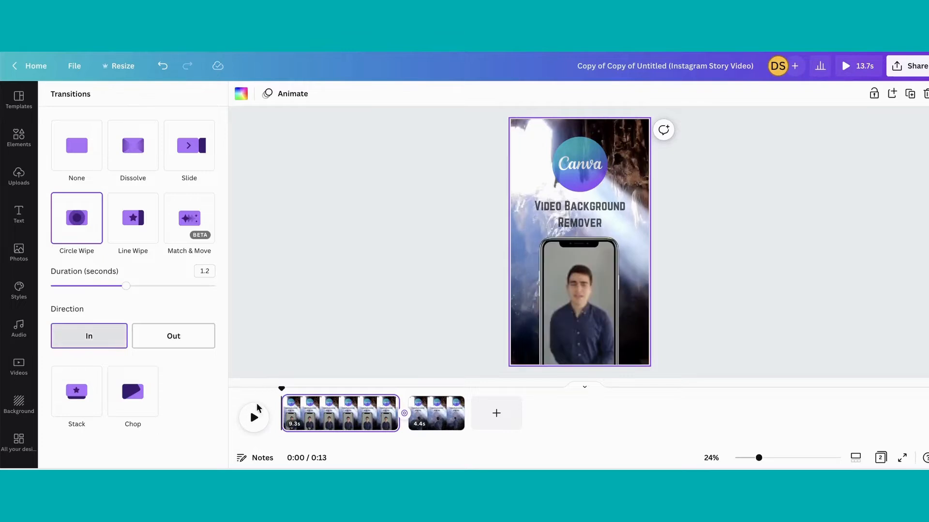
pyautogui.click(257, 419)
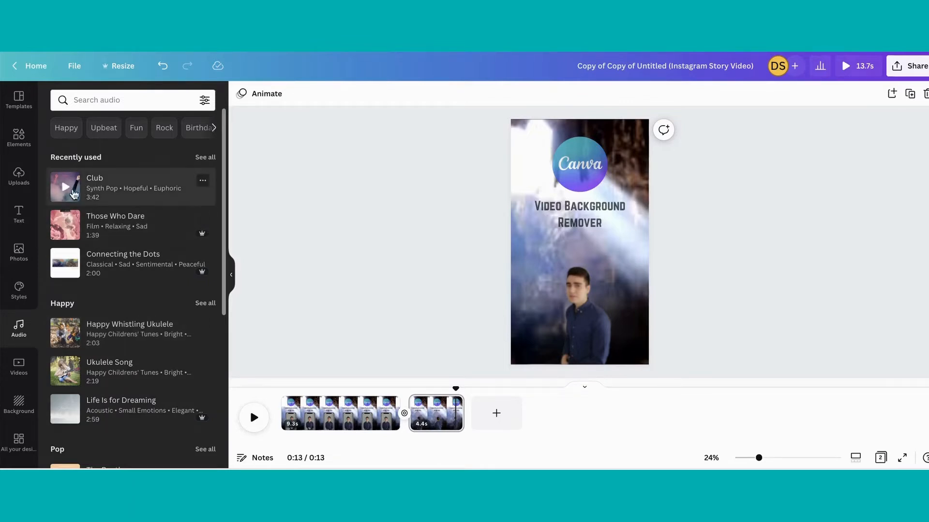
# - Add the recently used Club track to the timeline from the start of the first page
pyautogui.click(339, 414)
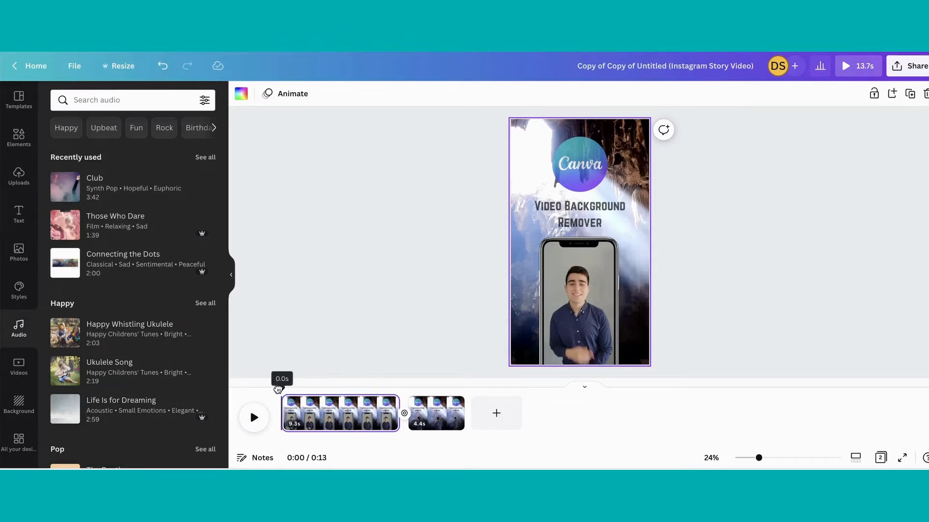
pyautogui.moveTo(92, 186); pyautogui.dragTo(285, 421)
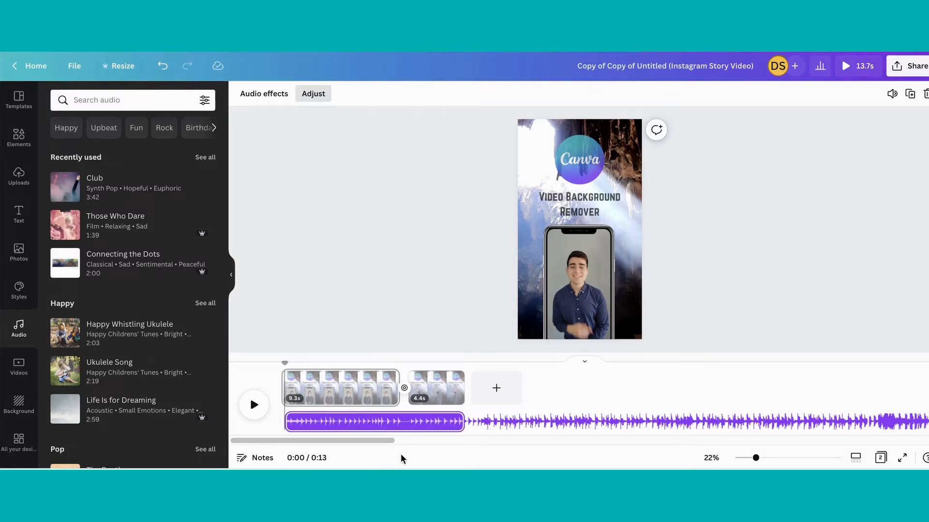
# - Shift the Club track to a different portion of the song and trim the audio clip to 12.0 seconds
pyautogui.moveTo(418, 422); pyautogui.dragTo(224, 435)
pyautogui.click(603, 384)
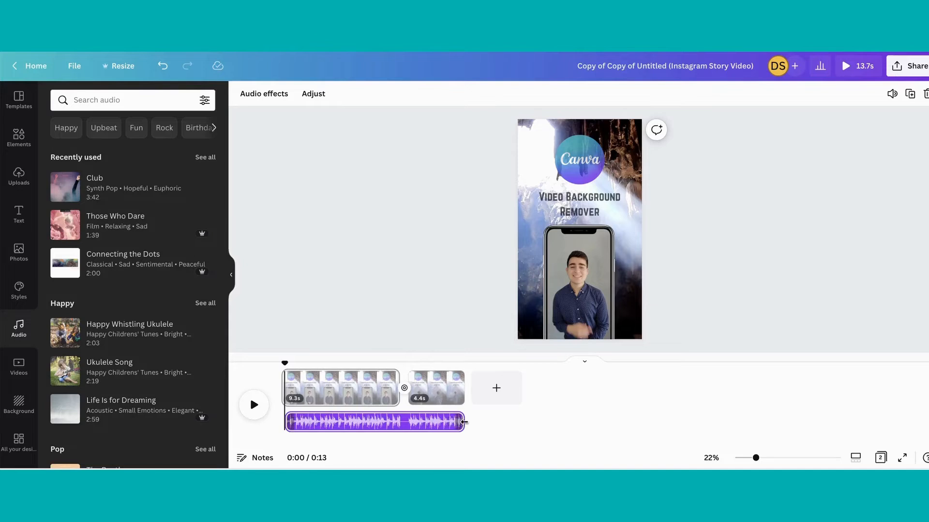
pyautogui.moveTo(463, 422); pyautogui.dragTo(444, 420)
# - Set both the fade in and the fade out of the Club audio clip to 1.6 seconds
pyautogui.click(434, 423)
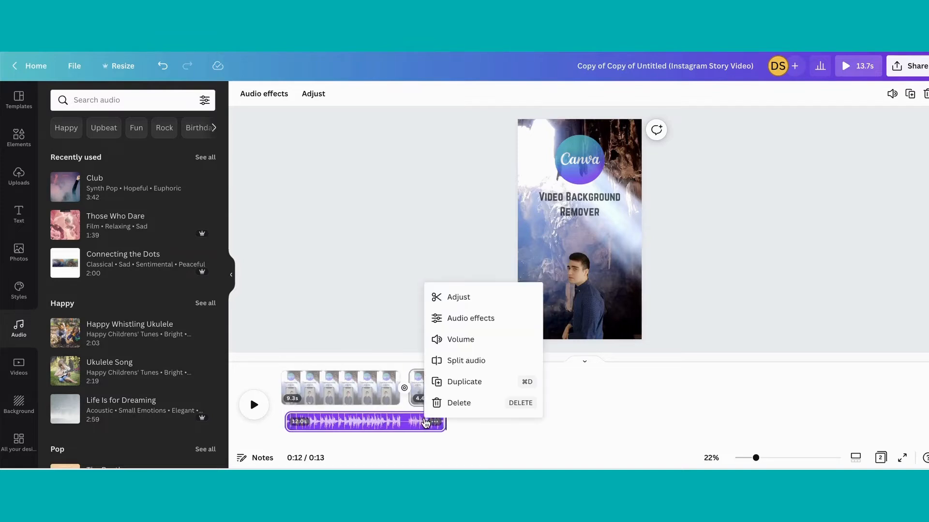
pyautogui.click(448, 324)
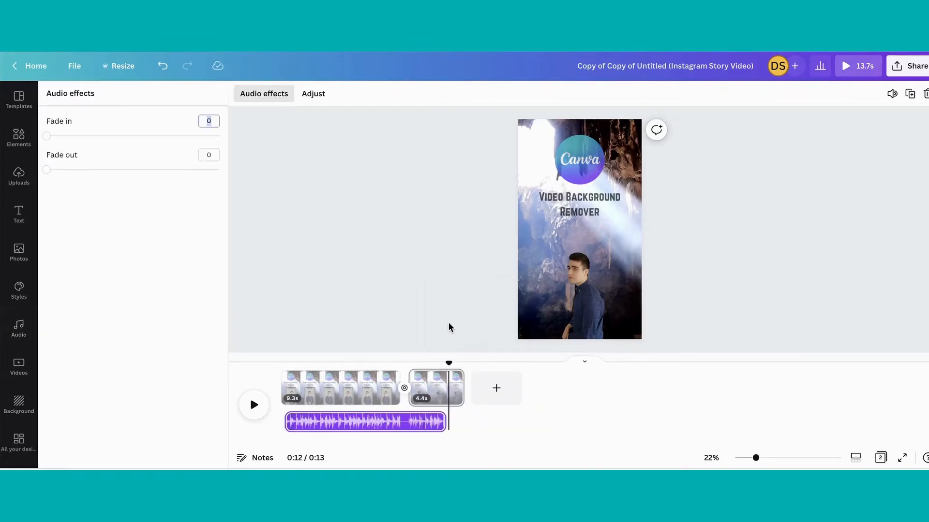
pyautogui.moveTo(47, 136)
pyautogui.mouseDown()
pyautogui.moveTo(91, 138)
pyautogui.moveTo(45, 136)
pyautogui.mouseUp()
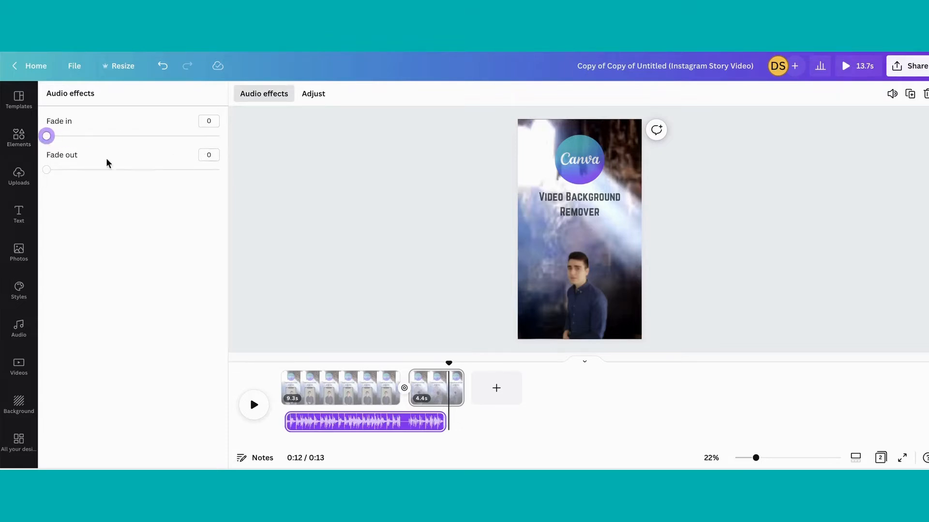
pyautogui.moveTo(54, 170)
pyautogui.mouseDown()
pyautogui.moveTo(122, 169)
pyautogui.moveTo(46, 169)
pyautogui.mouseUp()
pyautogui.click(52, 139)
pyautogui.moveTo(92, 139); pyautogui.dragTo(106, 139)
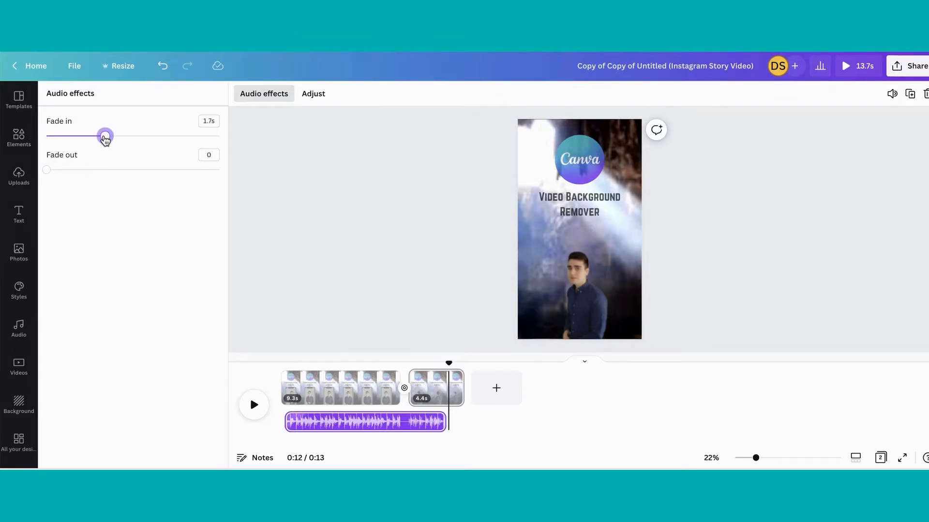
pyautogui.moveTo(47, 170); pyautogui.dragTo(101, 176)
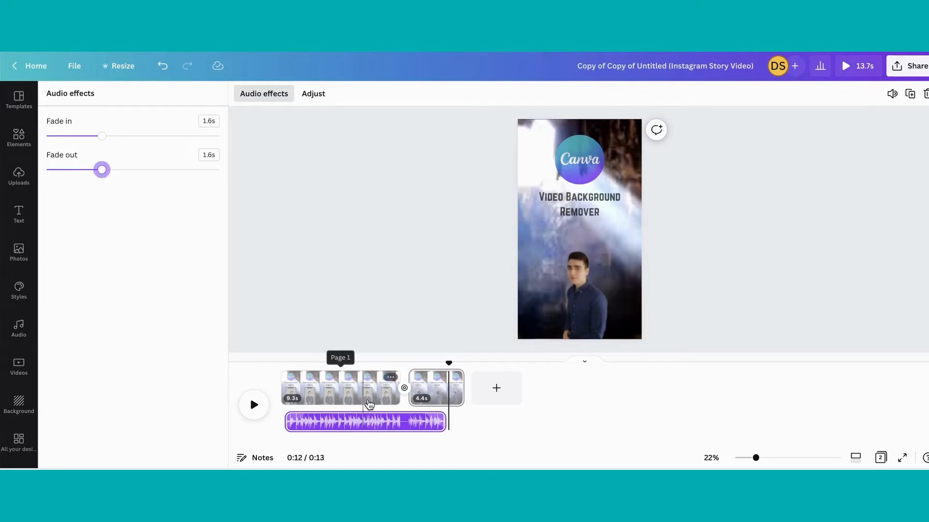
# - Extend the Club audio clip to 13.4 seconds and play the video from the beginning
pyautogui.moveTo(463, 431); pyautogui.dragTo(485, 429)
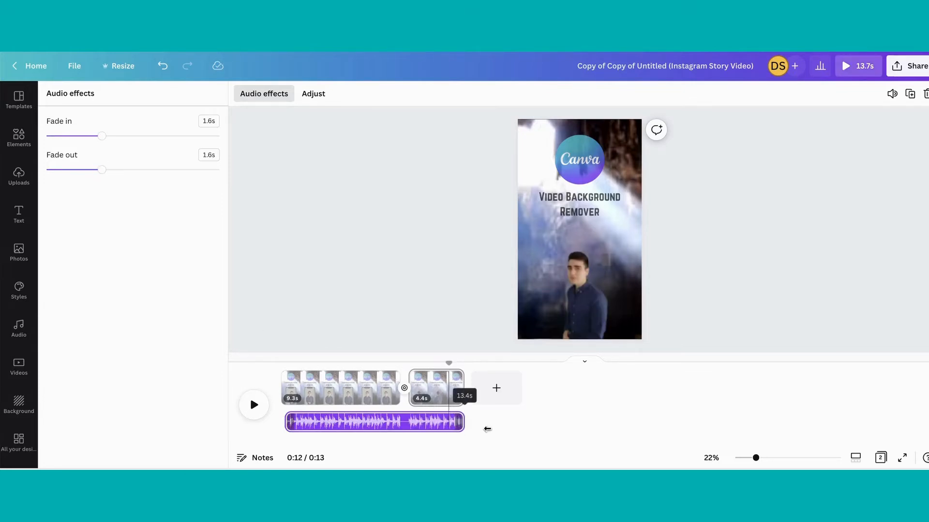
pyautogui.click(463, 363)
pyautogui.moveTo(464, 362); pyautogui.dragTo(281, 362)
pyautogui.click(252, 403)
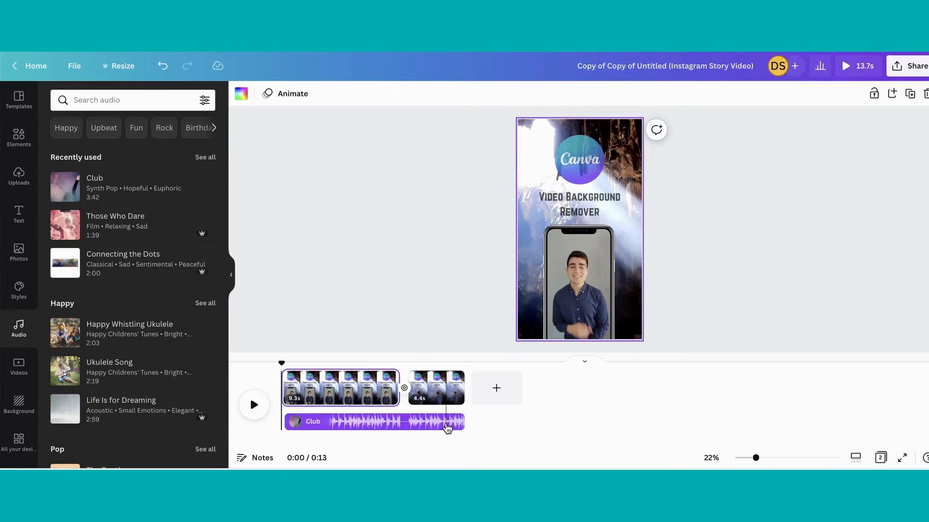
# - Lower the Club audio clip's volume to a very quiet level
pyautogui.rightClick(447, 427)
pyautogui.click(481, 347)
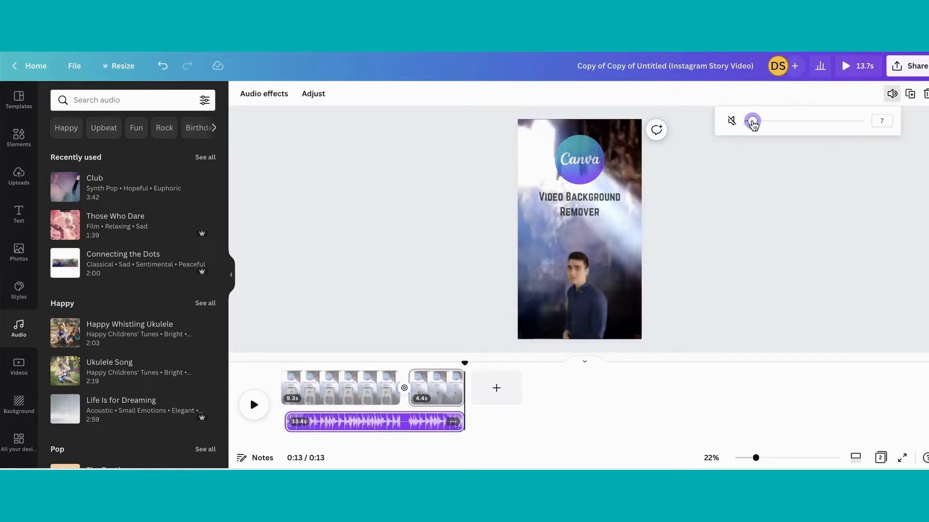
pyautogui.moveTo(752, 124); pyautogui.dragTo(747, 123)
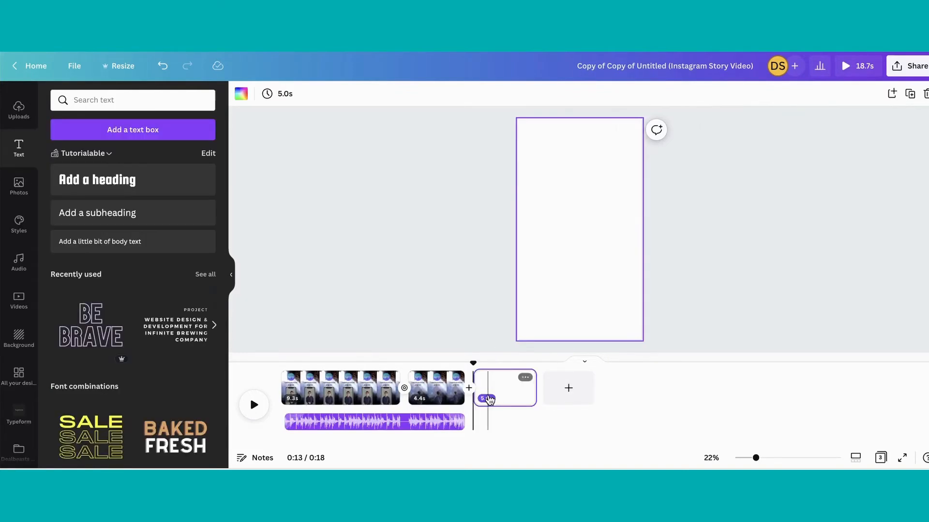
# - Undo the addition of the blank third page at the end of the timeline
pyautogui.hotkey('ctrl', 'z')
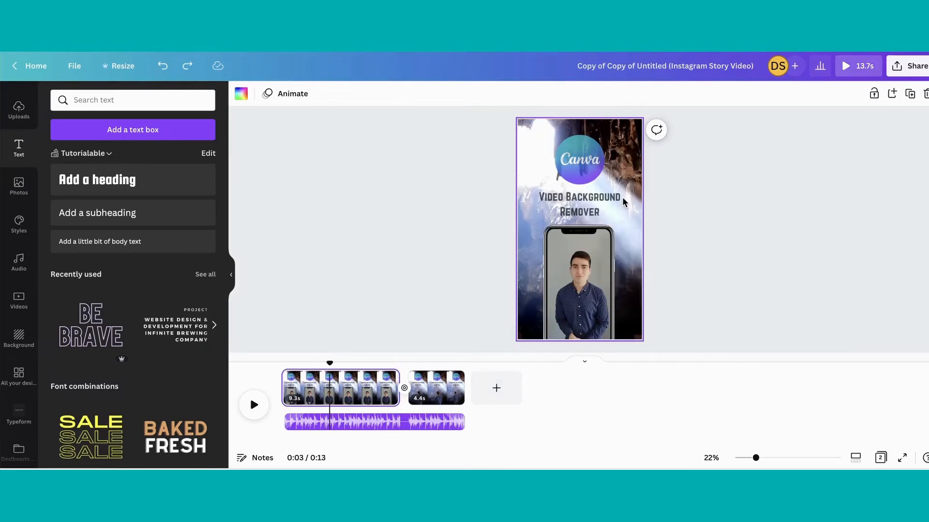
# - Apply the Tumble element animation to the Canva logo and the "Video Background Remover" title together on page 1
pyautogui.click(675, 208)
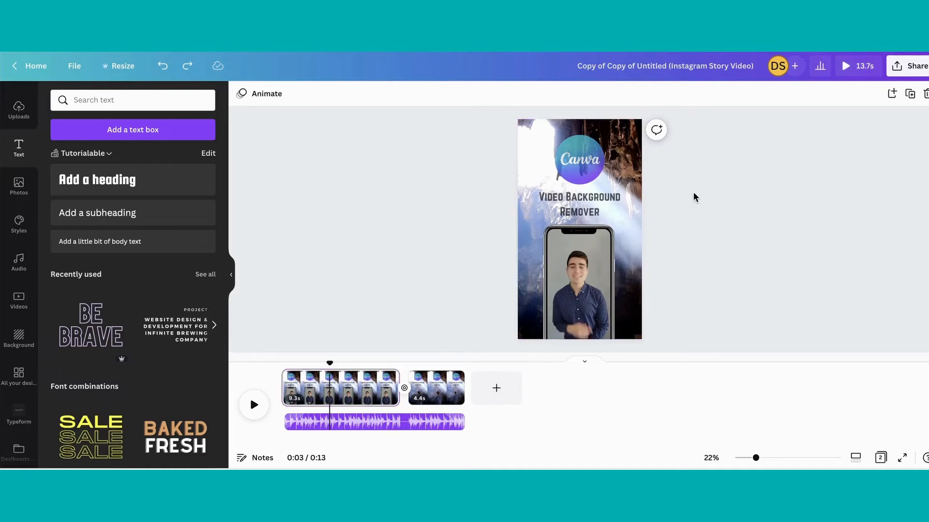
pyautogui.click(366, 391)
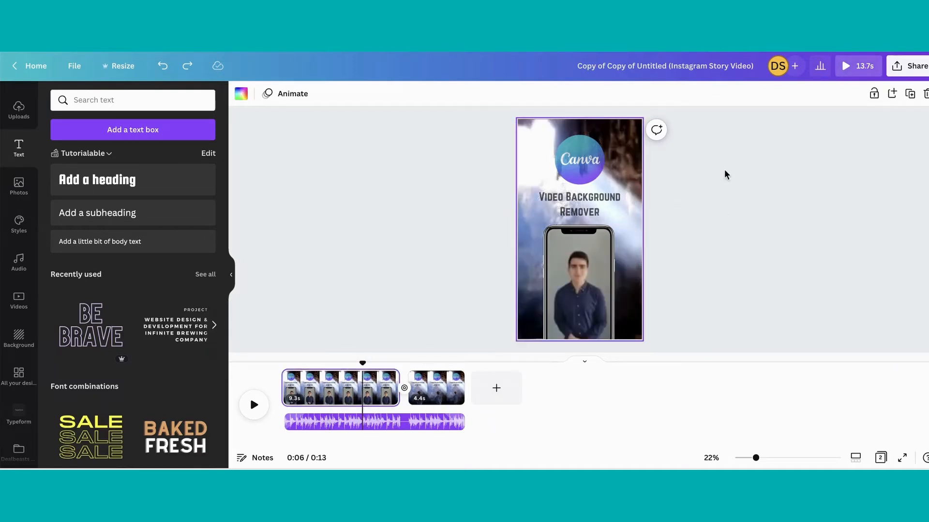
pyautogui.moveTo(706, 207); pyautogui.dragTo(529, 156)
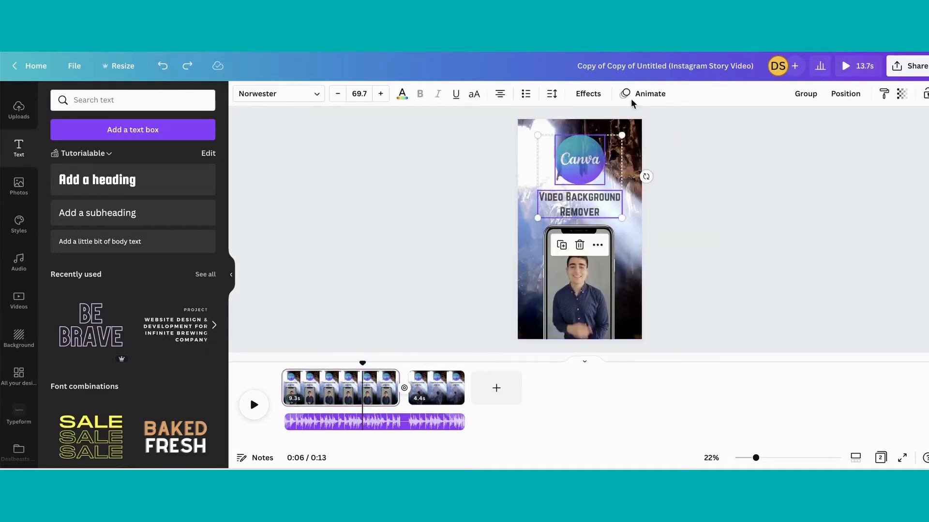
pyautogui.click(657, 96)
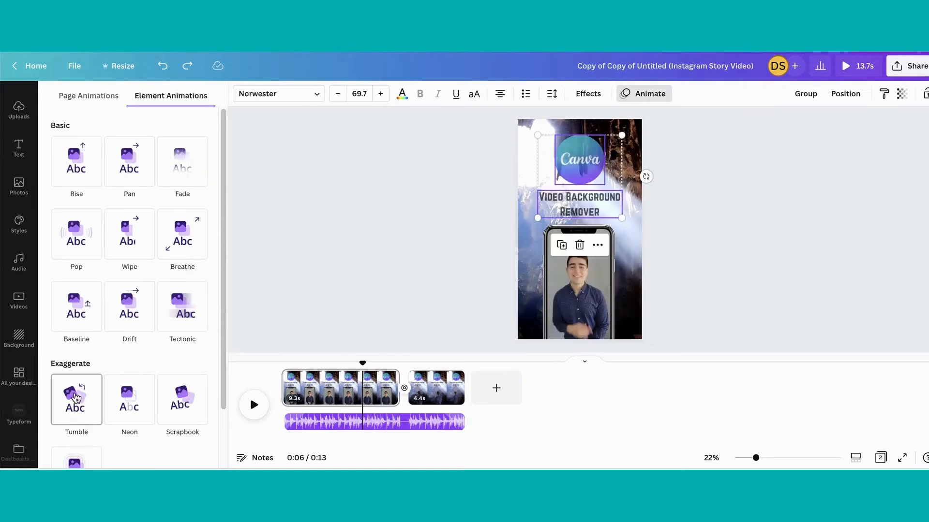
pyautogui.click(76, 397)
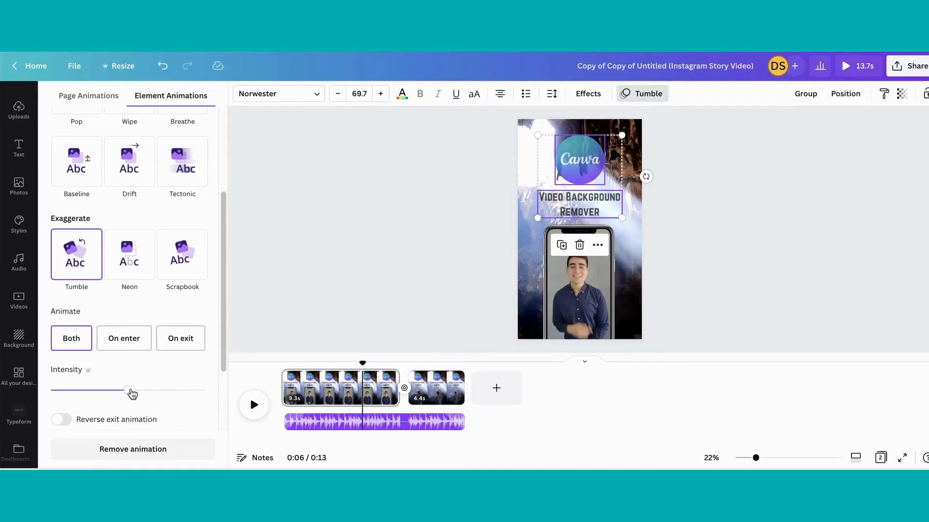
# - Raise the Tumble animation's intensity slightly and turn on the reverse exit animation for the page 1 logo and title
pyautogui.moveTo(126, 392)
pyautogui.mouseDown()
pyautogui.moveTo(145, 392)
pyautogui.moveTo(130, 395)
pyautogui.mouseUp()
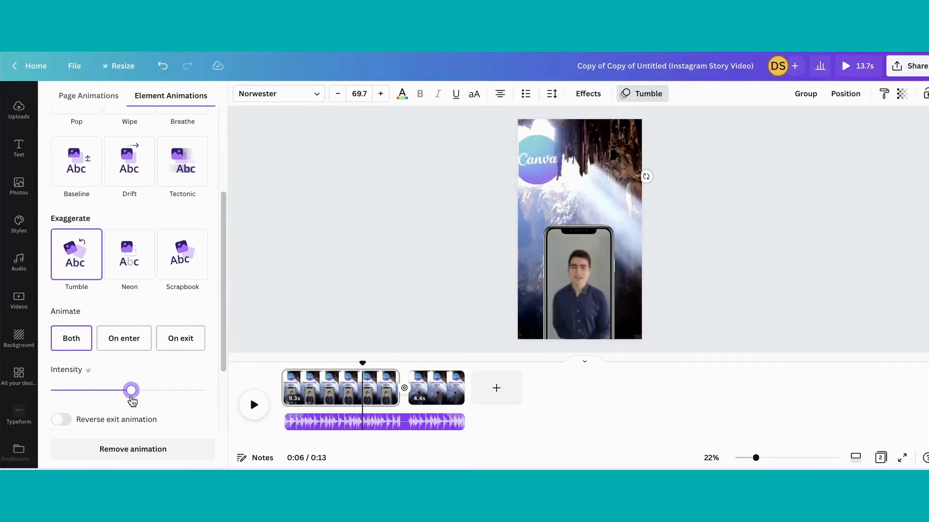
pyautogui.click(58, 425)
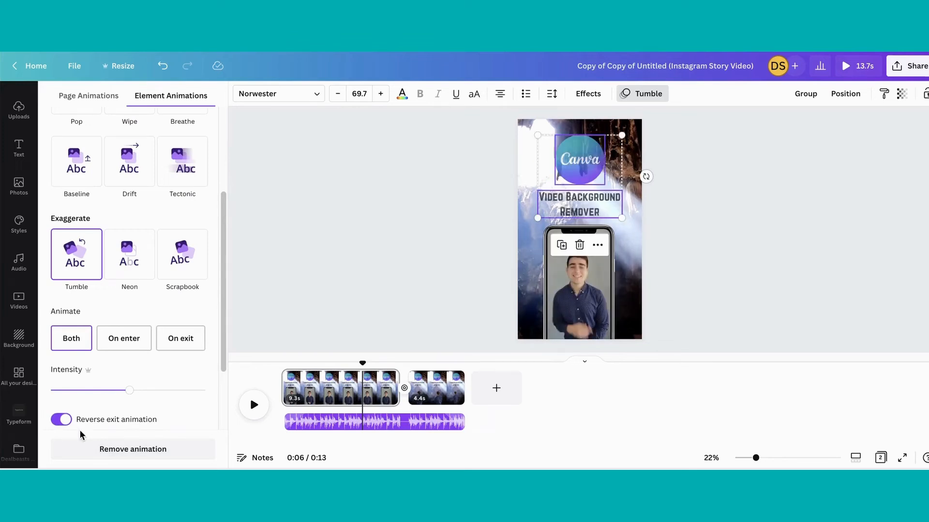
pyautogui.scroll(2, 137, 326)
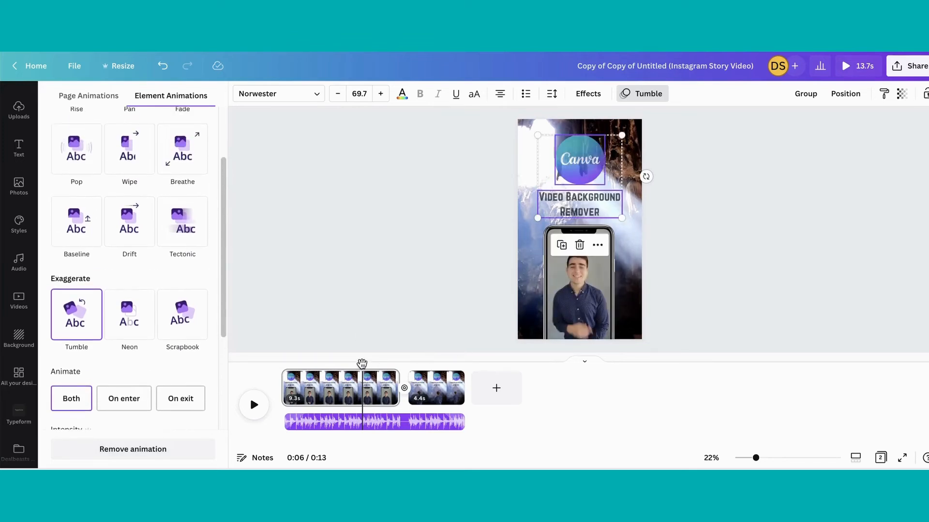
# - Preview the video from the beginning, and limit the page 1 logo and title's Tumble animation to On enter
pyautogui.moveTo(362, 364); pyautogui.dragTo(281, 363)
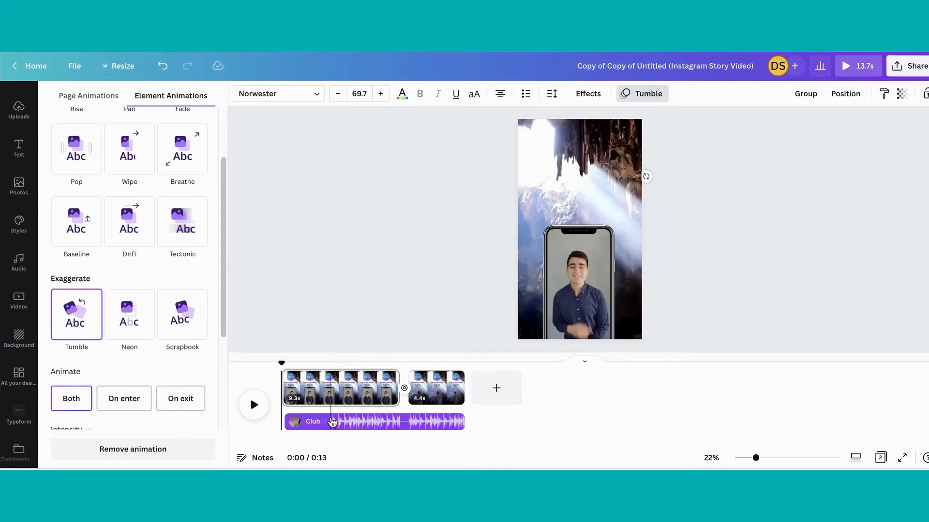
pyautogui.click(254, 405)
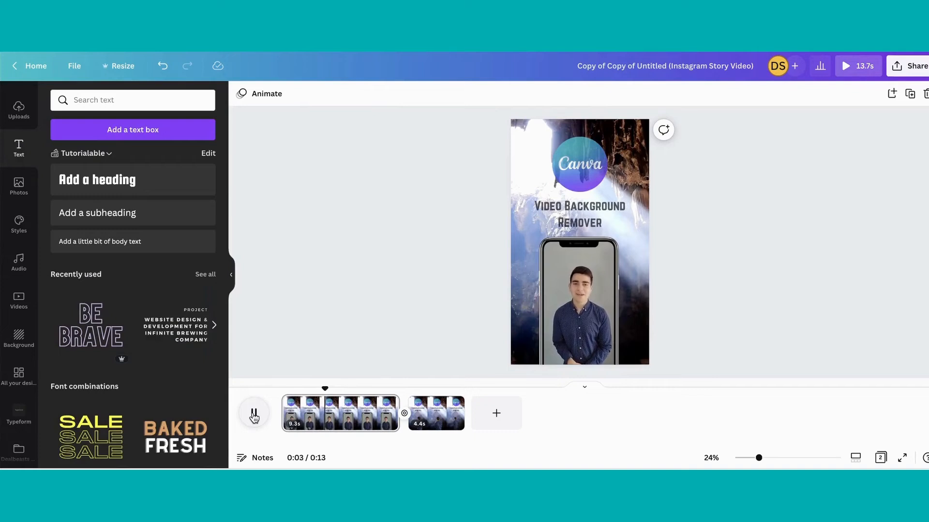
pyautogui.click(254, 416)
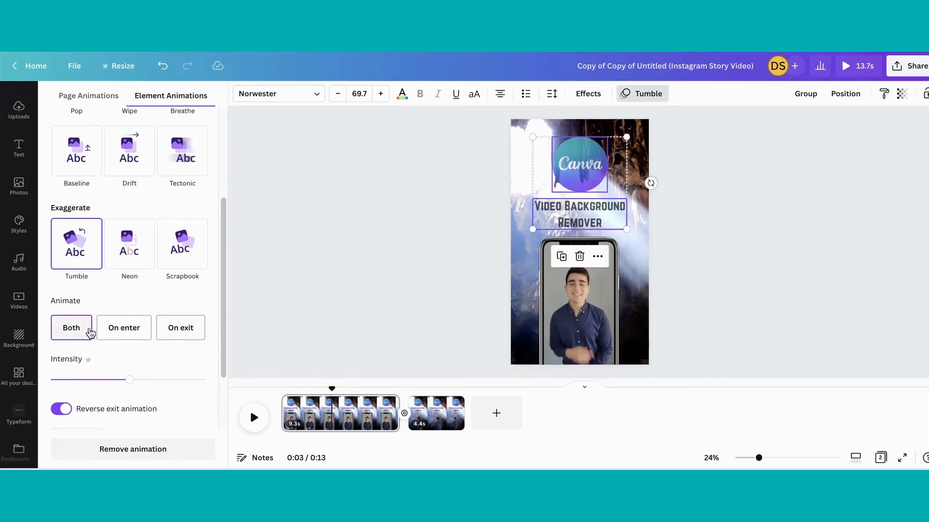
pyautogui.click(347, 423)
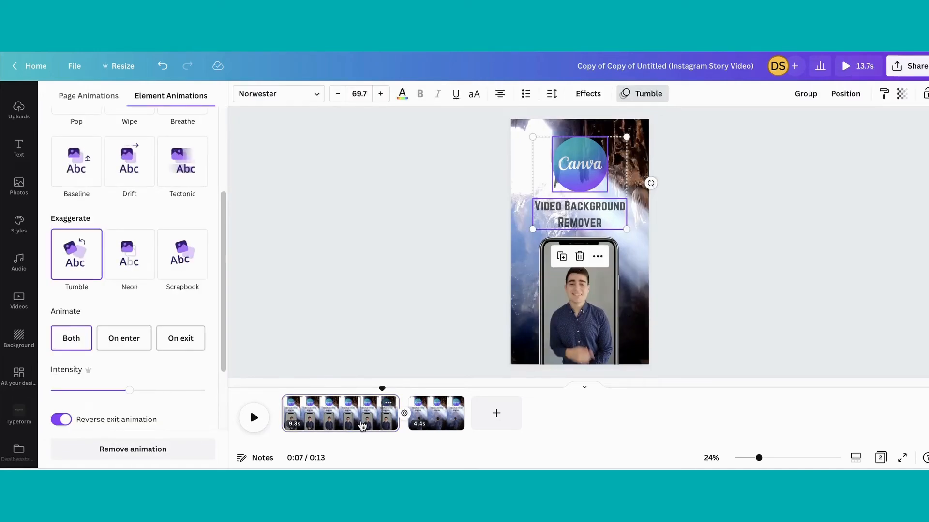
pyautogui.click(145, 354)
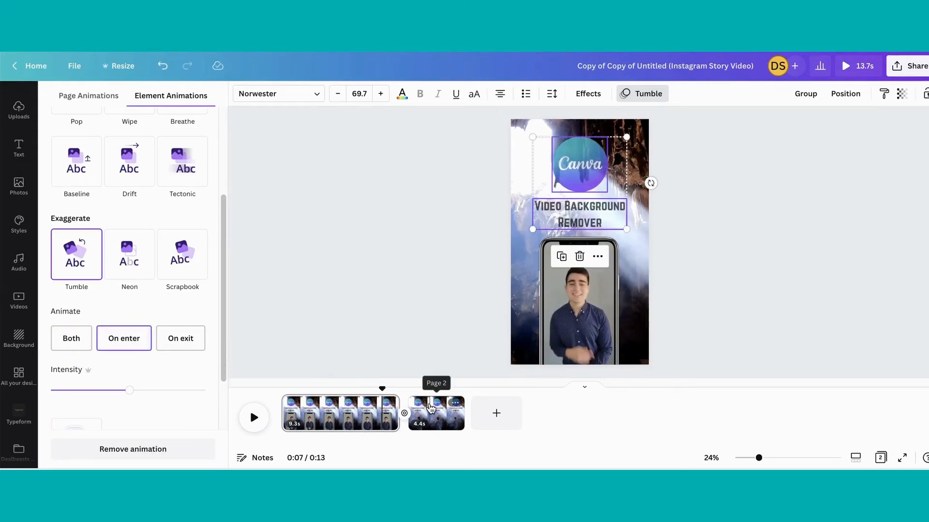
# - Apply the Tumble animation to the Canva logo and title together on page 2, set to On exit only
pyautogui.click(420, 406)
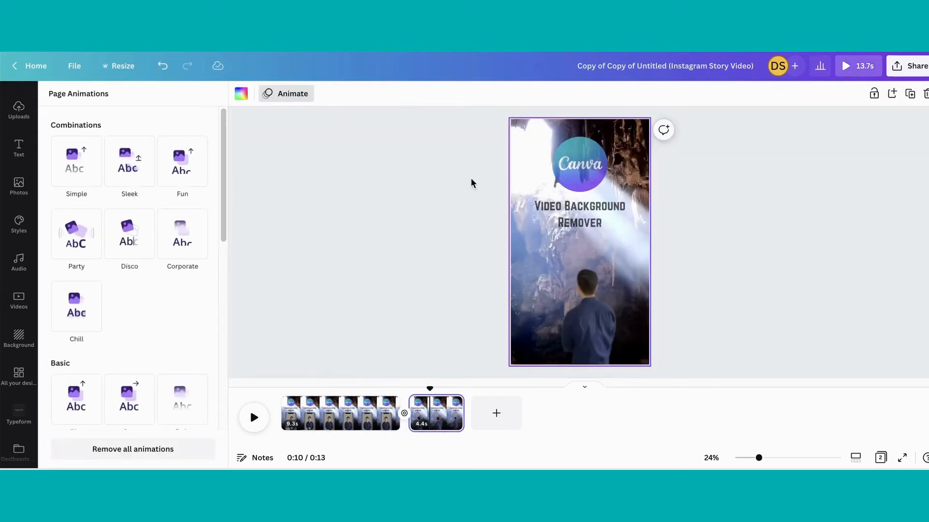
pyautogui.moveTo(439, 145); pyautogui.dragTo(628, 228)
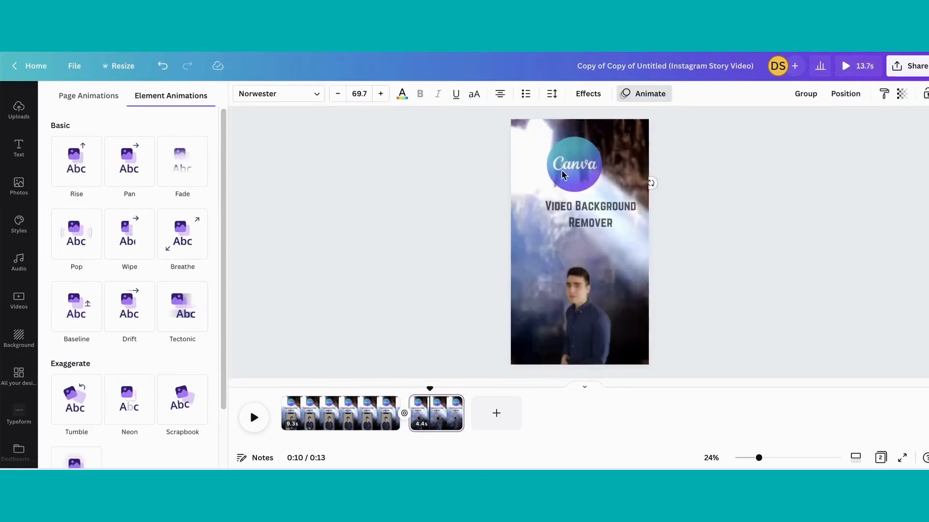
pyautogui.moveTo(492, 165); pyautogui.dragTo(605, 233)
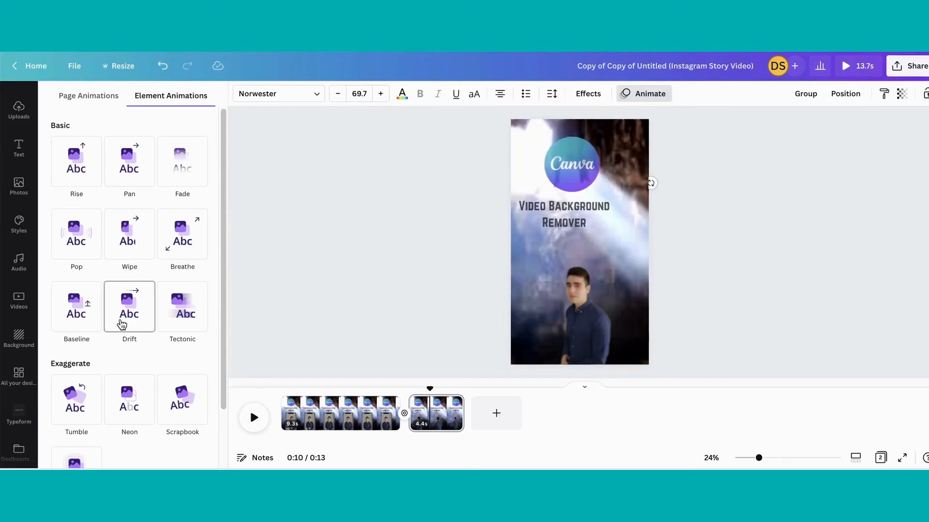
pyautogui.scroll(-1, 162, 395)
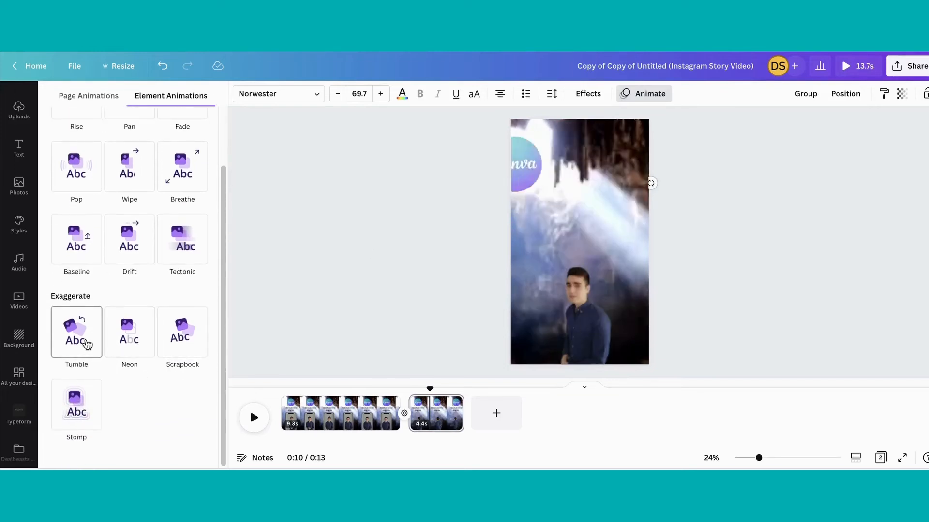
pyautogui.click(80, 342)
pyautogui.click(171, 360)
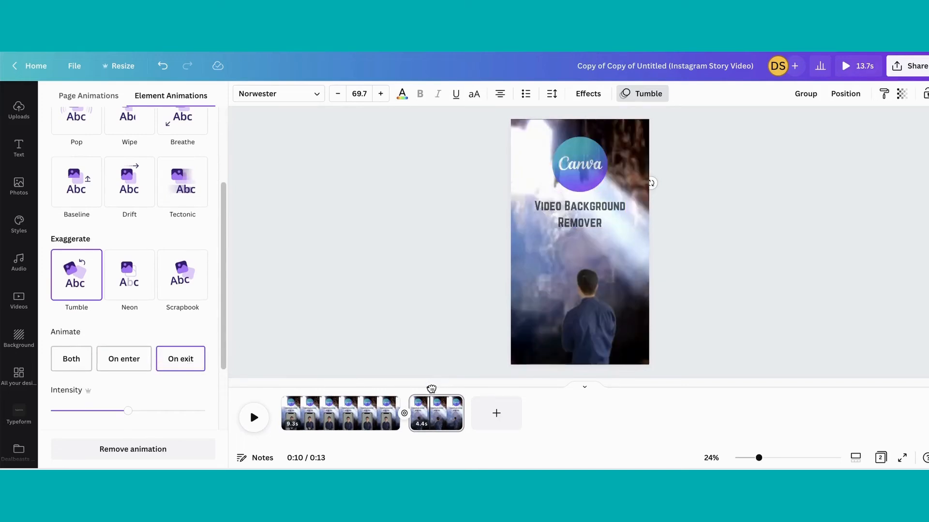
# - Play the video from the beginning and again from near the end of page 1 to check the entrance and exit animations
pyautogui.moveTo(433, 387); pyautogui.dragTo(284, 390)
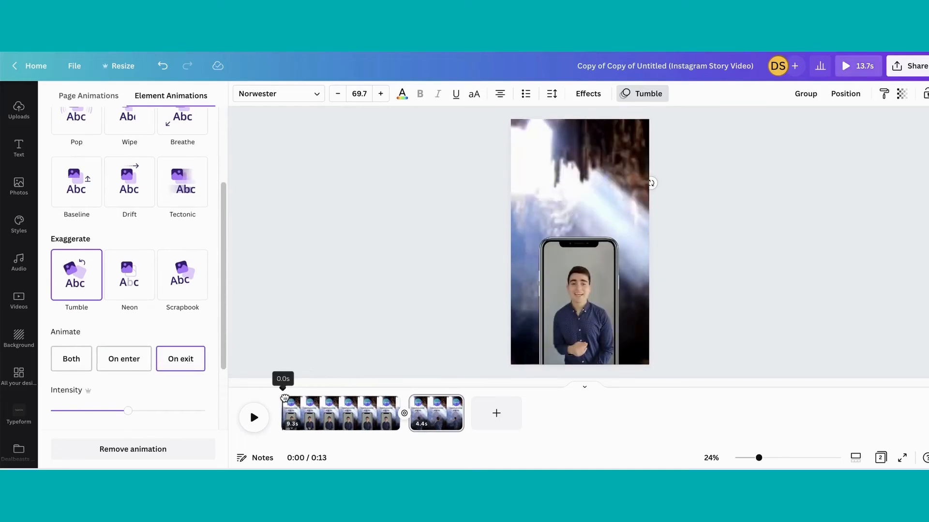
pyautogui.click(255, 418)
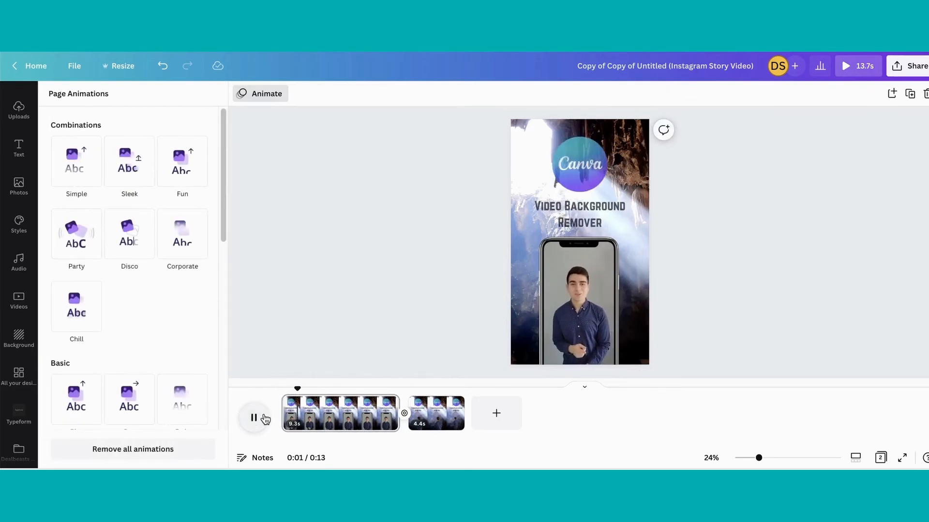
pyautogui.click(255, 417)
pyautogui.moveTo(302, 387); pyautogui.dragTo(382, 385)
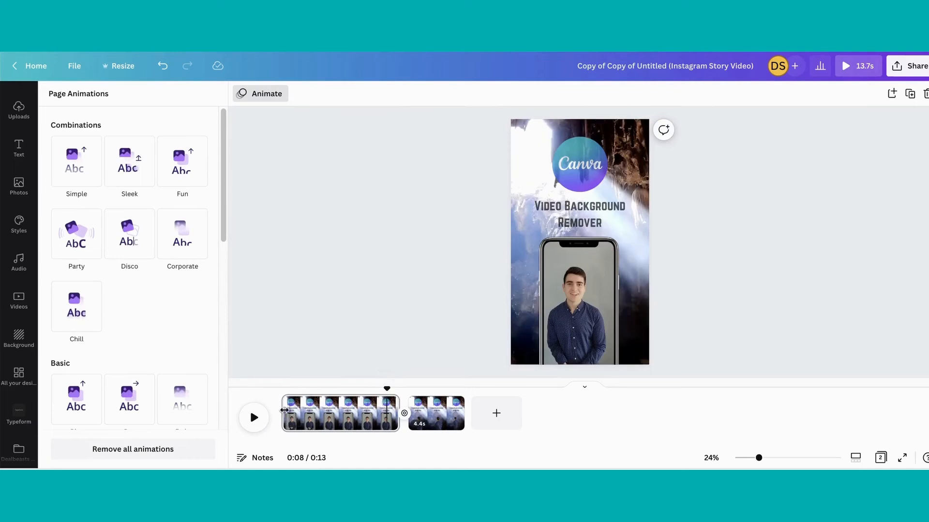
pyautogui.click(256, 418)
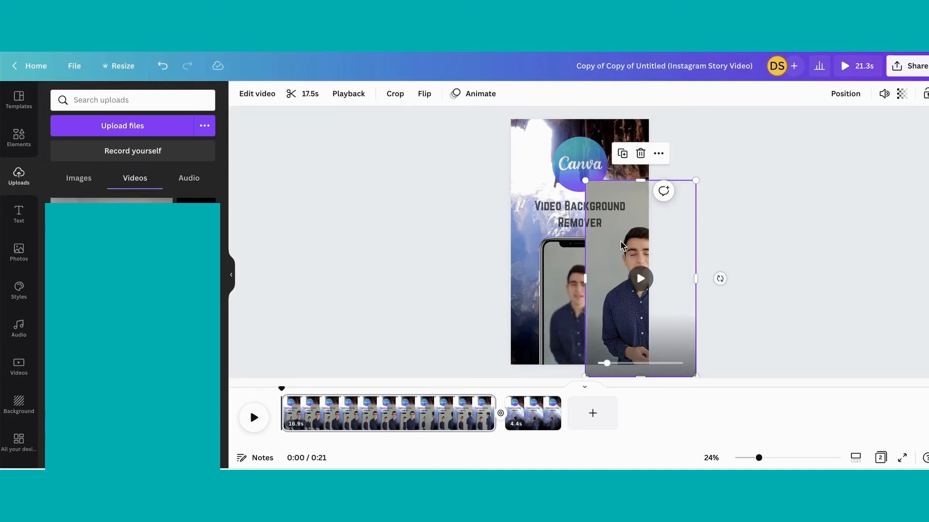
# - Center the newly added presenter video on page 1 and remove its background with Background Remover
pyautogui.moveTo(621, 243); pyautogui.dragTo(559, 218)
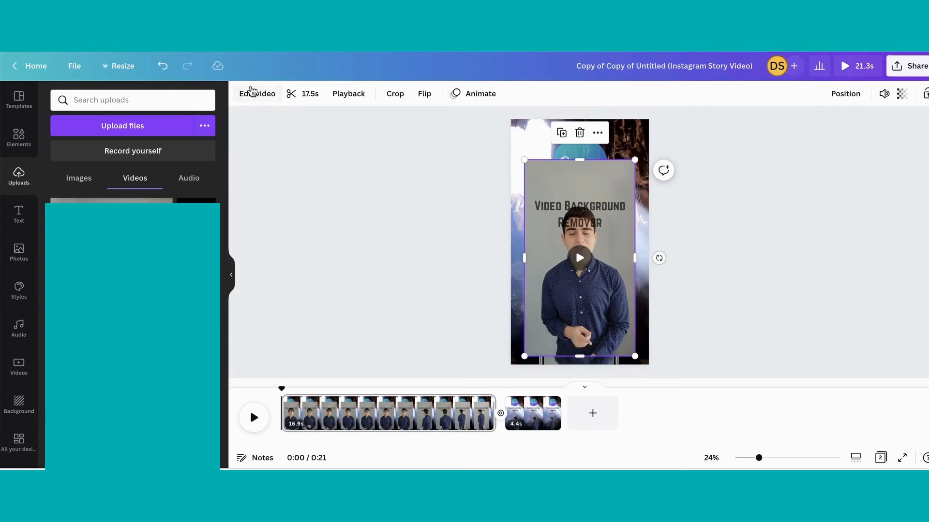
pyautogui.click(252, 95)
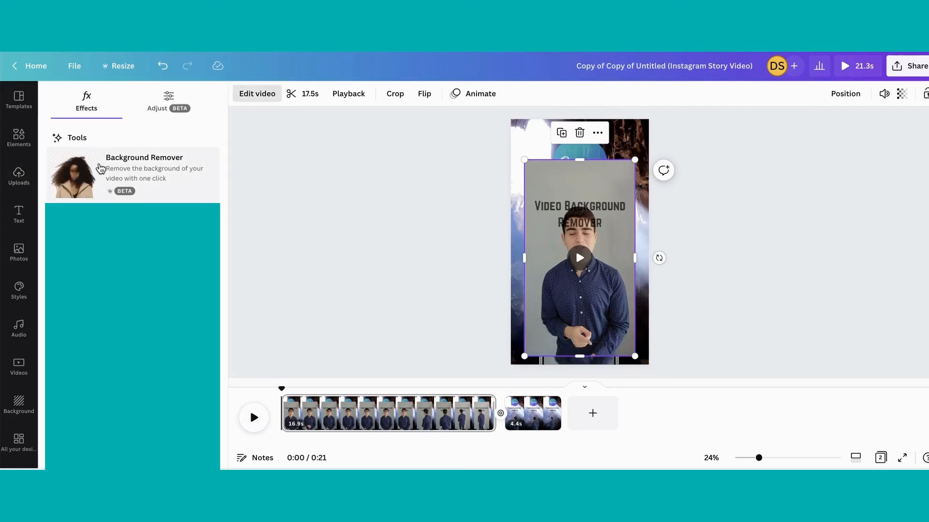
pyautogui.click(101, 169)
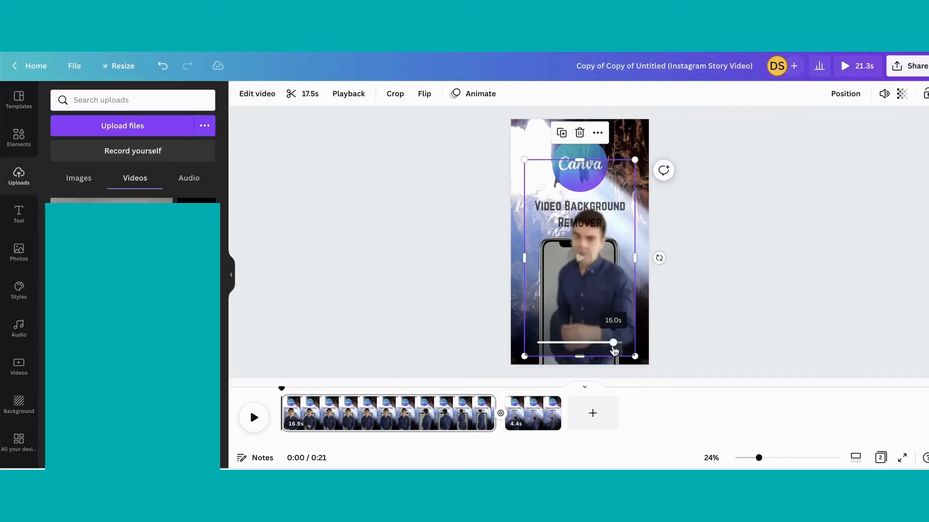
# - Shrink the cut-out presenter video to a little over half its size and move it up and left, off the page
pyautogui.moveTo(635, 357); pyautogui.dragTo(588, 272)
pyautogui.moveTo(537, 182); pyautogui.dragTo(424, 158)
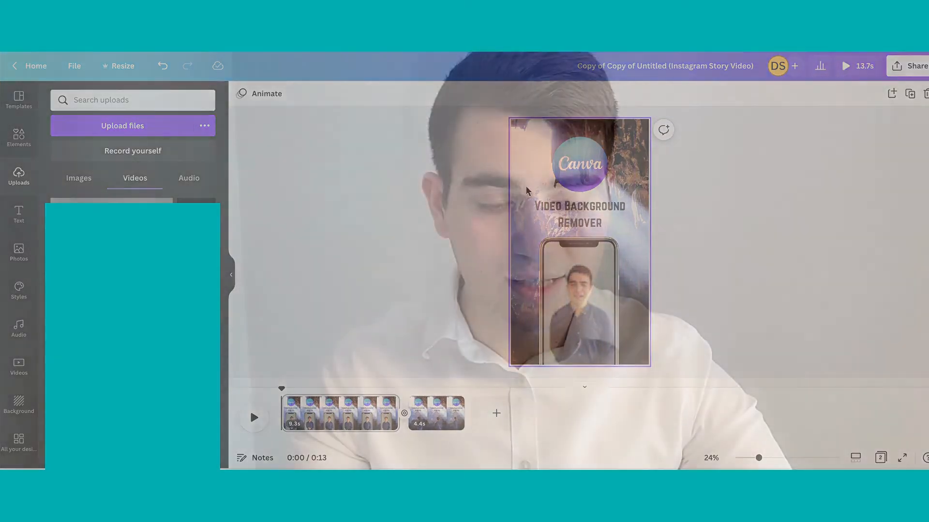